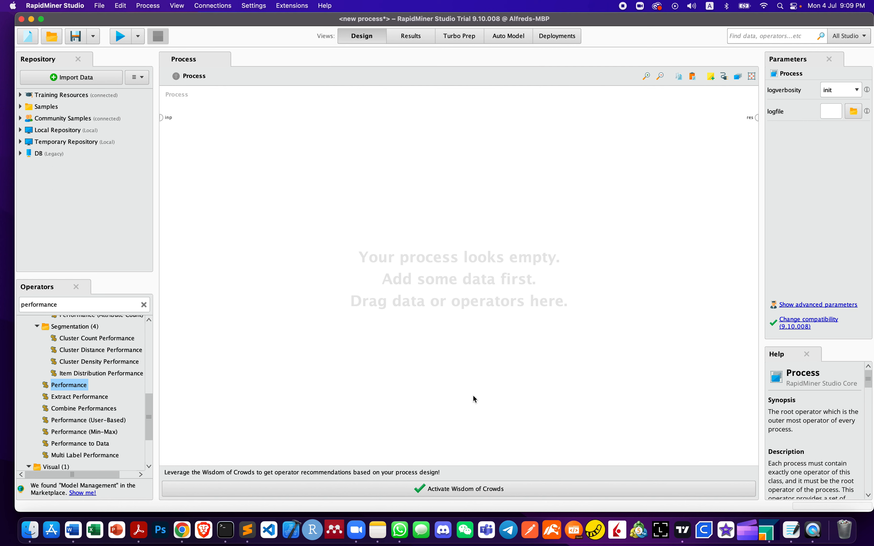
Start a new Auto Model run using the Deals data set from the Samples data folder.
{"action": "left_click", "coordinate": [506, 37]}
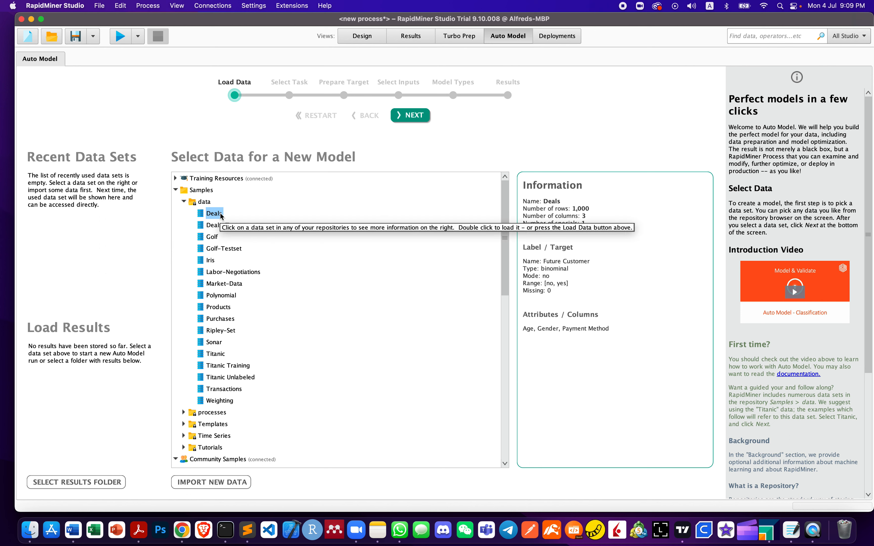
{"action": "mouse_move", "coordinate": [221, 215]}
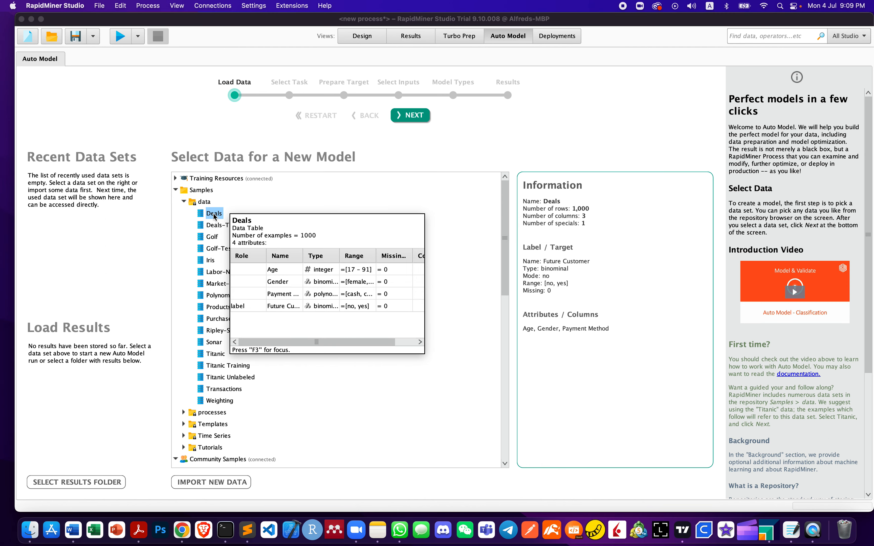
{"action": "left_click", "coordinate": [214, 215]}
{"action": "left_click", "coordinate": [411, 116]}
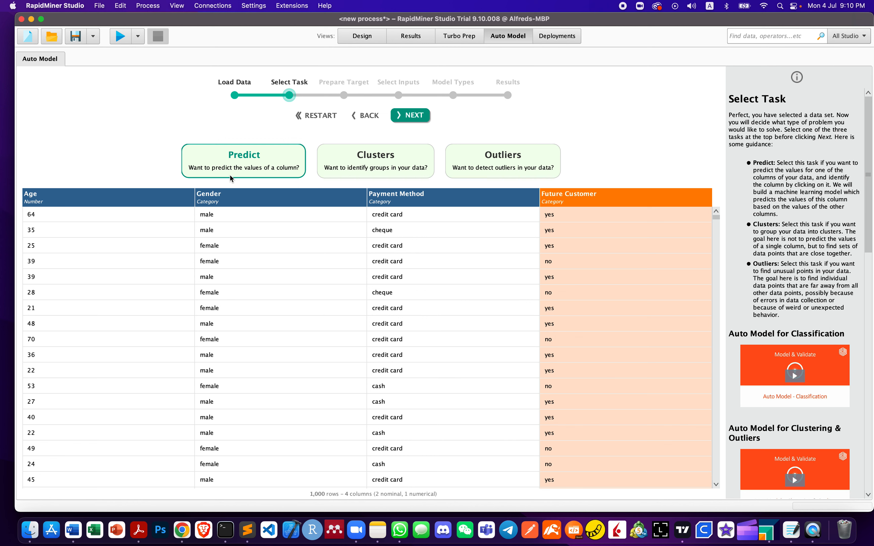
Choose the Predict task with Future Customer as the target column and proceed to target preparation.
{"action": "left_click", "coordinate": [233, 159]}
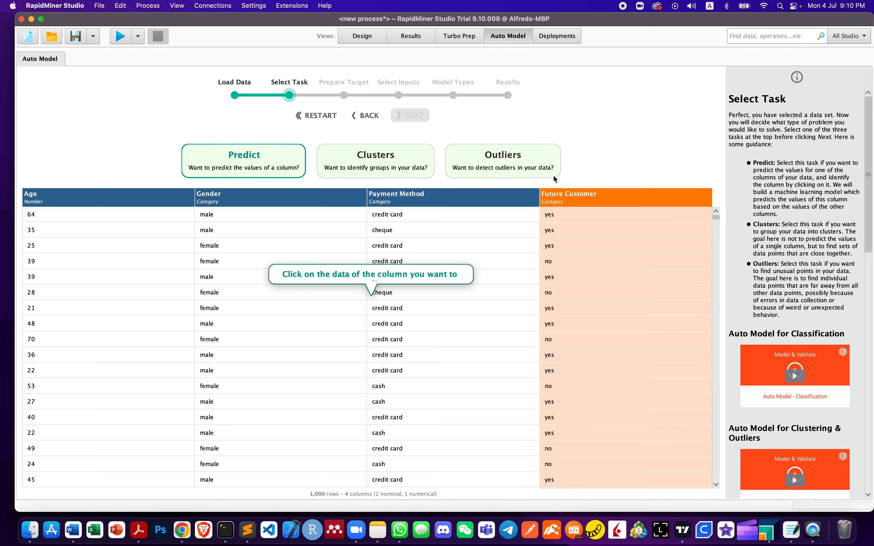
{"action": "left_click", "coordinate": [579, 200]}
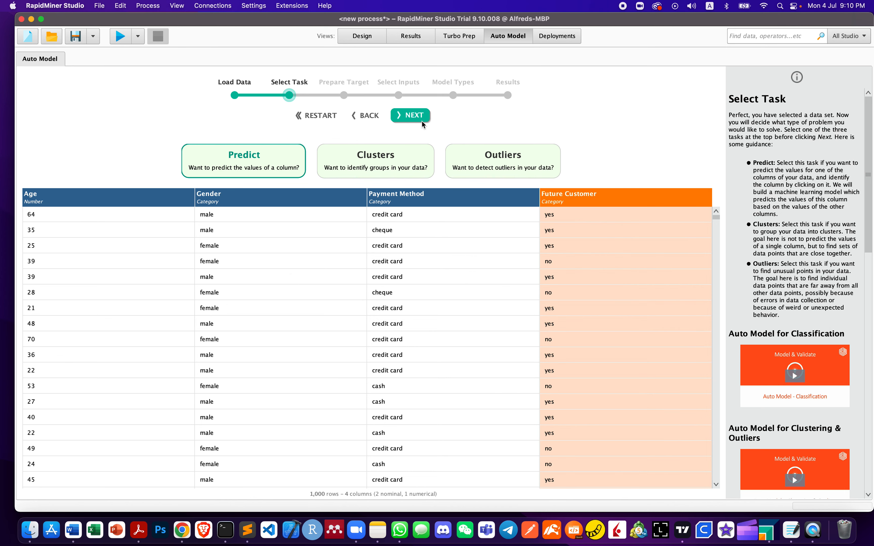
{"action": "left_click", "coordinate": [416, 116]}
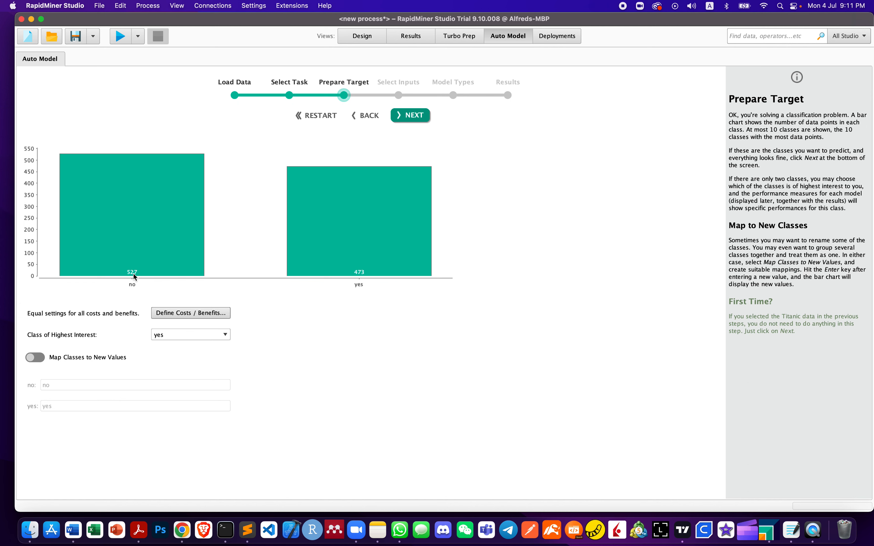
Accept the default target classes, keep Age, Gender and Payment Method as inputs, and run all the proposed models.
{"action": "left_click", "coordinate": [409, 117]}
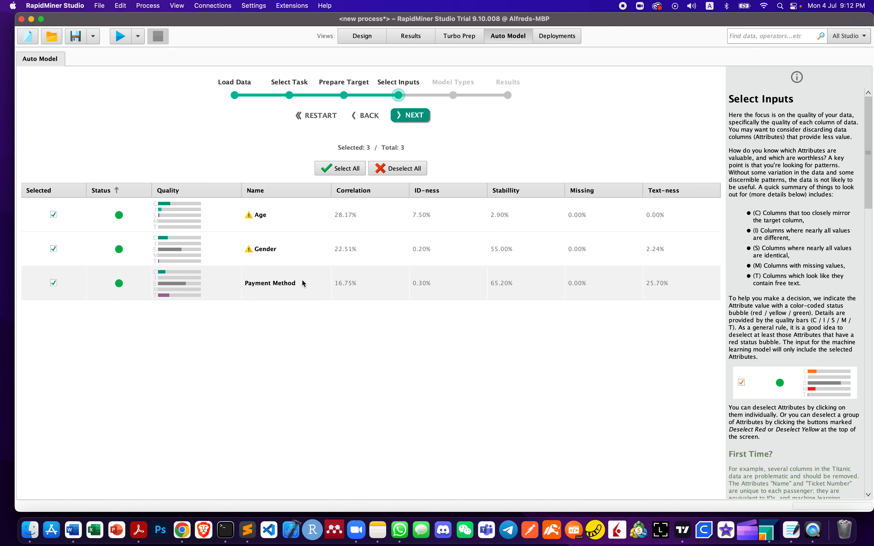
{"action": "mouse_move", "coordinate": [303, 284]}
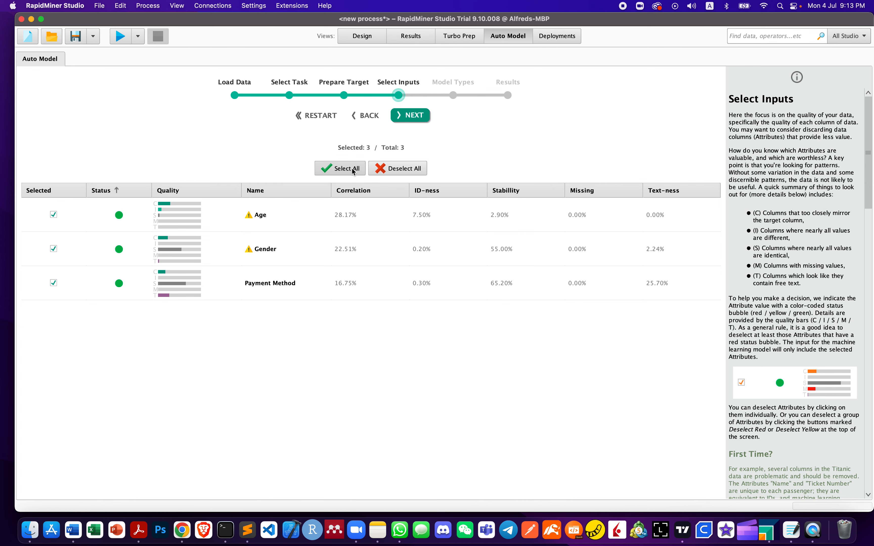
{"action": "left_click", "coordinate": [413, 117]}
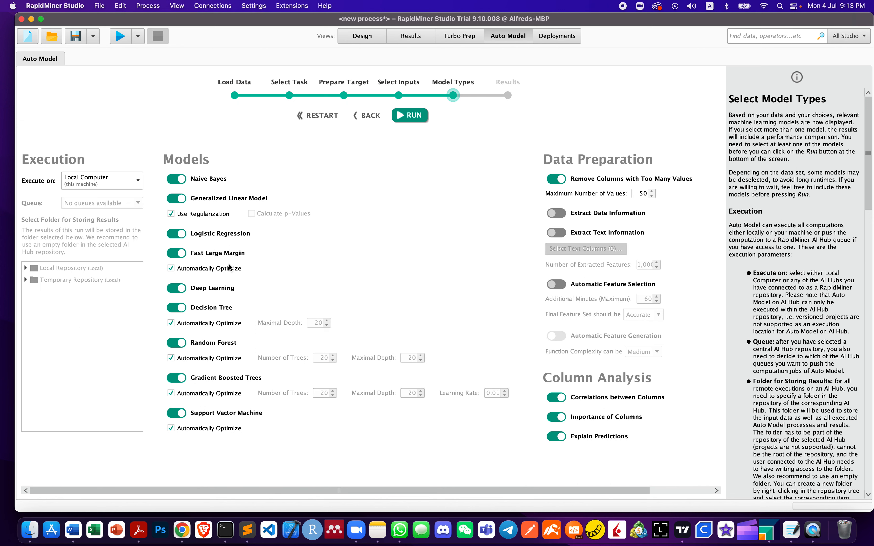
{"action": "left_click", "coordinate": [410, 115]}
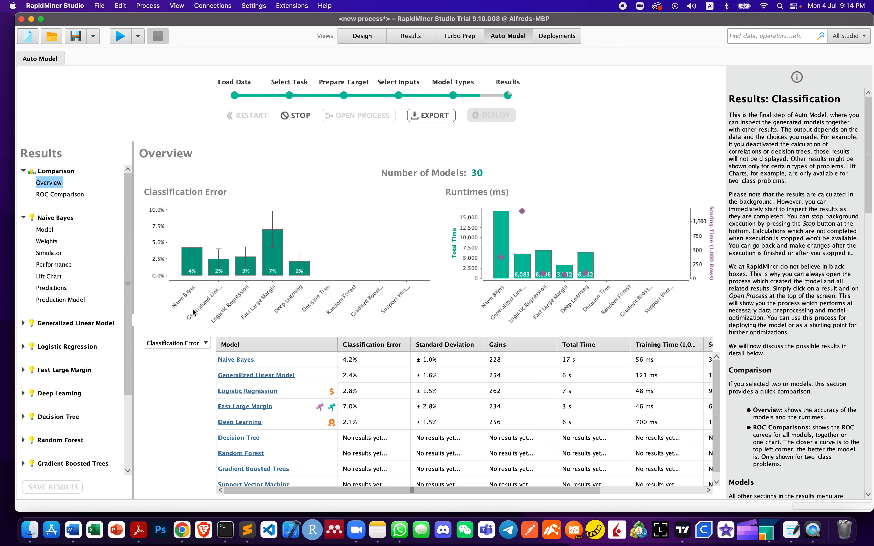
Compare the models in the results overview by Accuracy, Classification Error and AUC.
{"action": "left_click", "coordinate": [204, 344]}
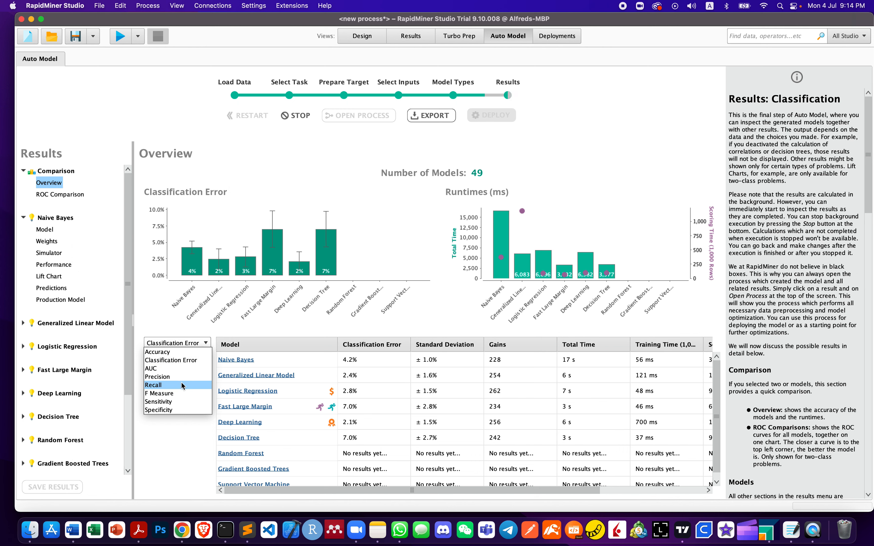
{"action": "left_click", "coordinate": [174, 352]}
{"action": "left_click", "coordinate": [174, 347]}
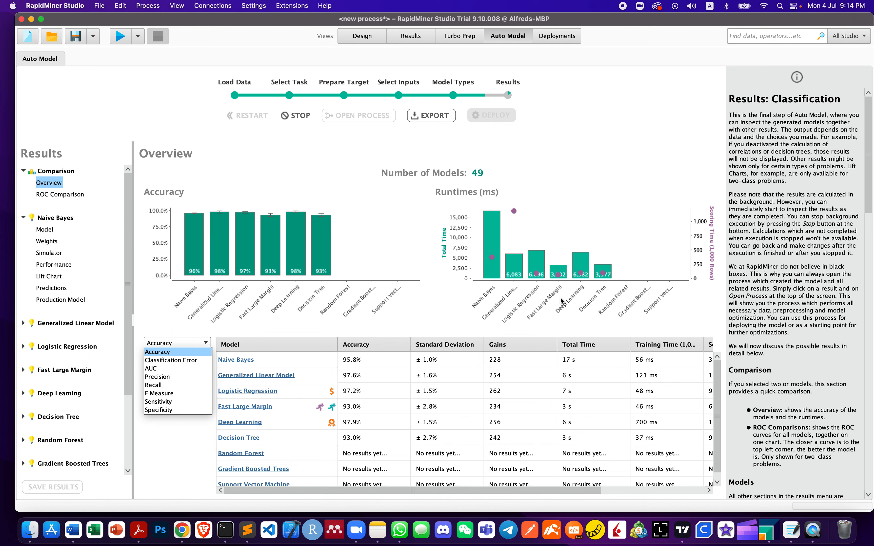
{"action": "left_click", "coordinate": [203, 361]}
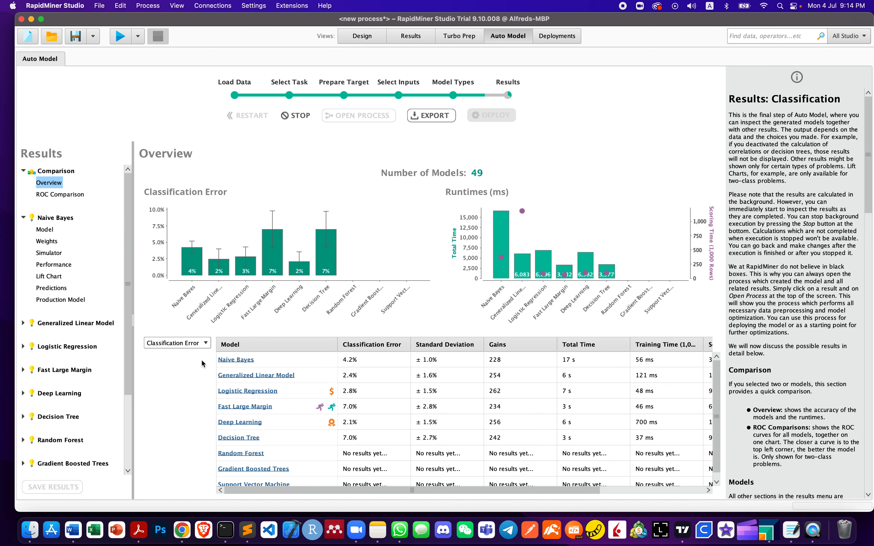
{"action": "left_click", "coordinate": [196, 344]}
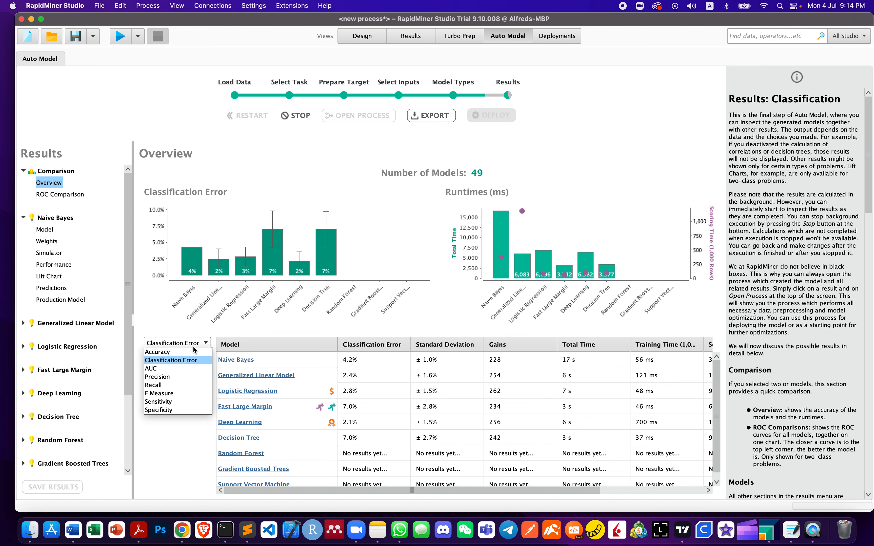
{"action": "left_click", "coordinate": [188, 368]}
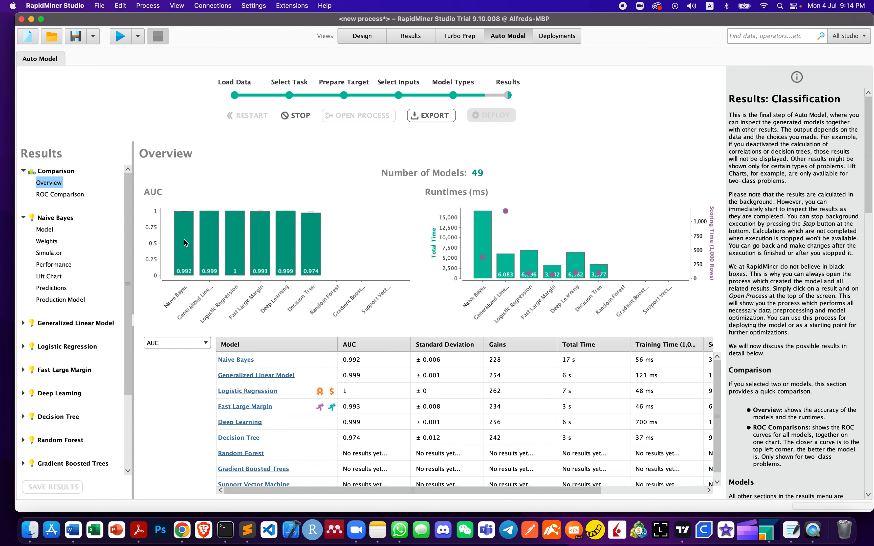
Compare the models by Precision, Recall, F Measure, Sensitivity and Specificity, and view the ROC Comparison chart.
{"action": "left_click", "coordinate": [172, 346]}
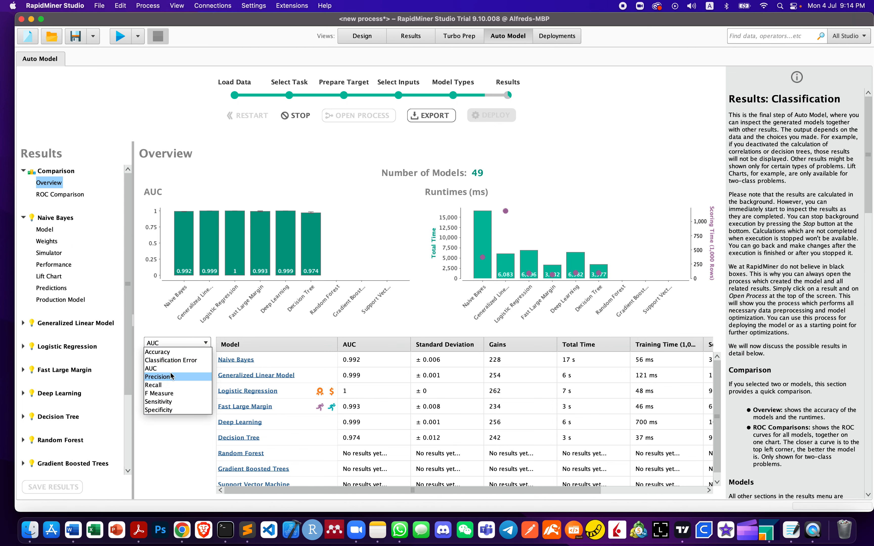
{"action": "left_click", "coordinate": [171, 377]}
{"action": "left_click", "coordinate": [170, 344]}
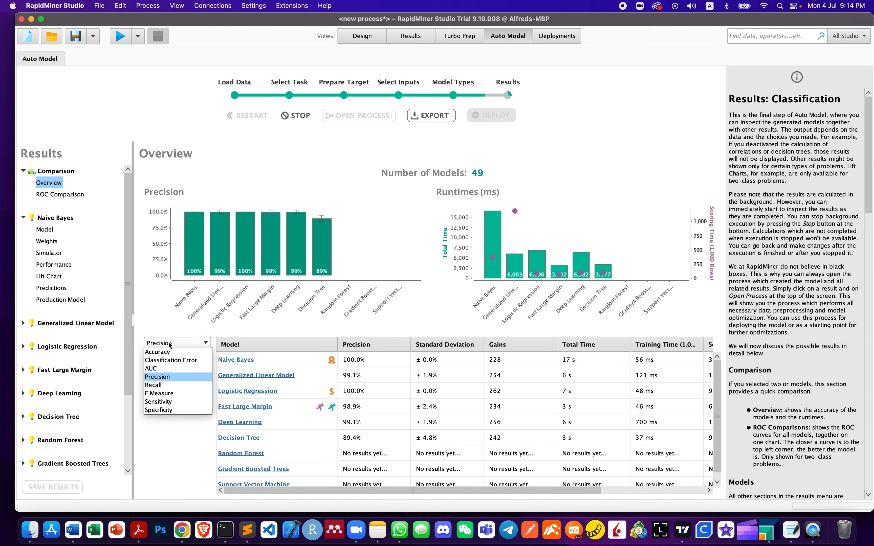
{"action": "left_click", "coordinate": [168, 385]}
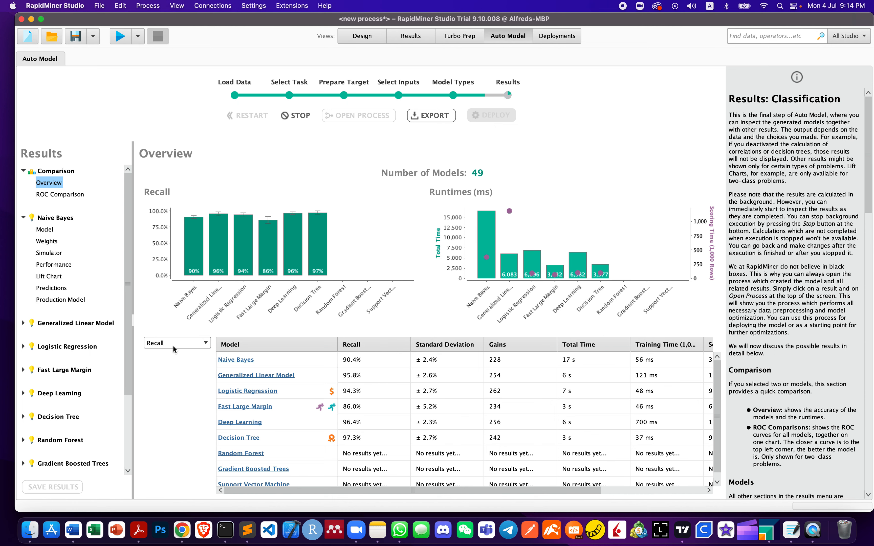
{"action": "left_click", "coordinate": [172, 344]}
{"action": "left_click", "coordinate": [170, 393]}
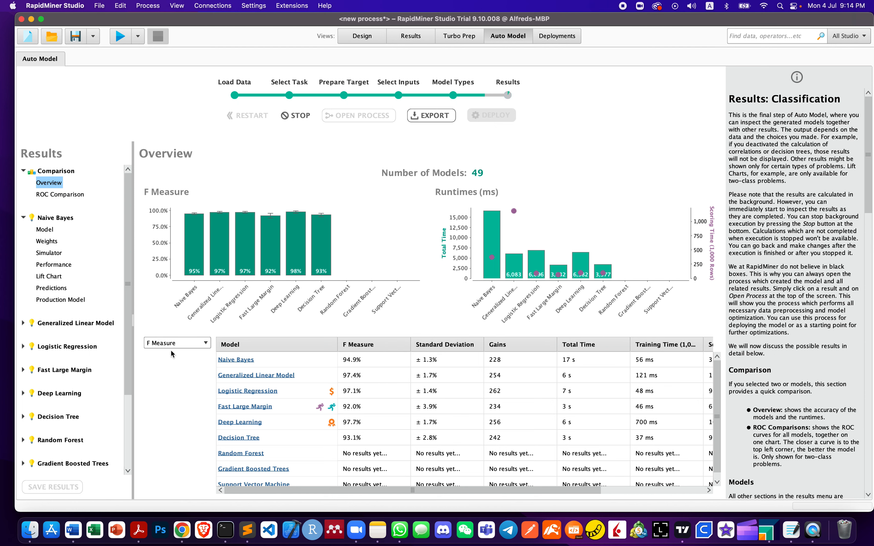
{"action": "left_click", "coordinate": [171, 346]}
{"action": "left_click", "coordinate": [172, 401]}
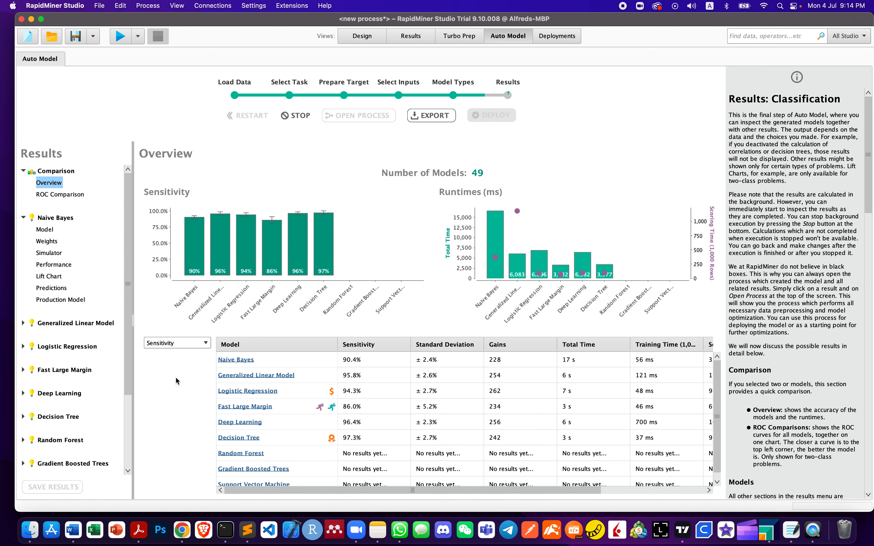
{"action": "left_click", "coordinate": [175, 343]}
{"action": "left_click", "coordinate": [173, 407]}
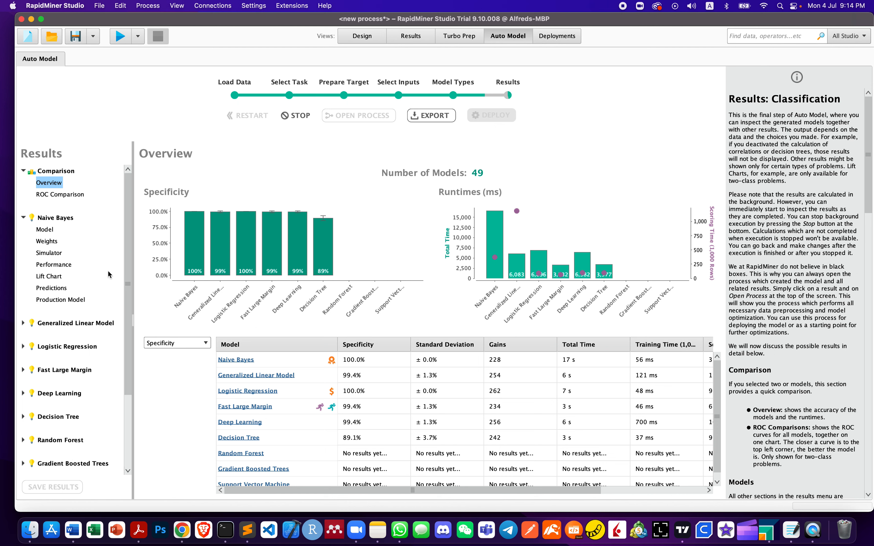
{"action": "left_click", "coordinate": [68, 196]}
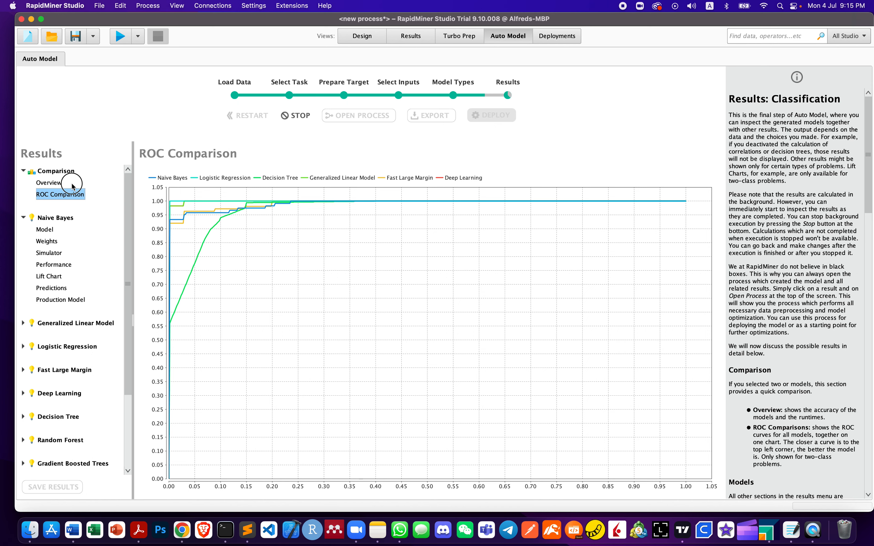
Return to the results overview and rank the models by Accuracy in descending order.
{"action": "left_click", "coordinate": [54, 183]}
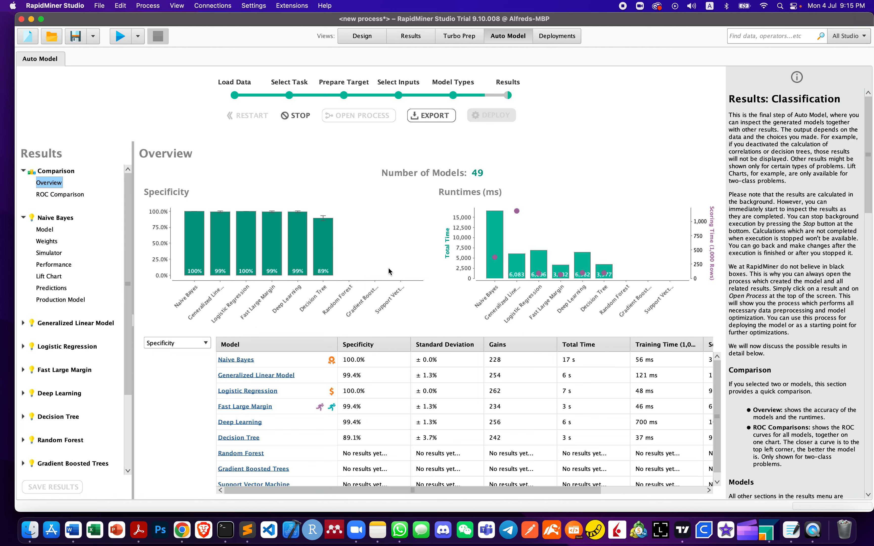
{"action": "left_click", "coordinate": [206, 342]}
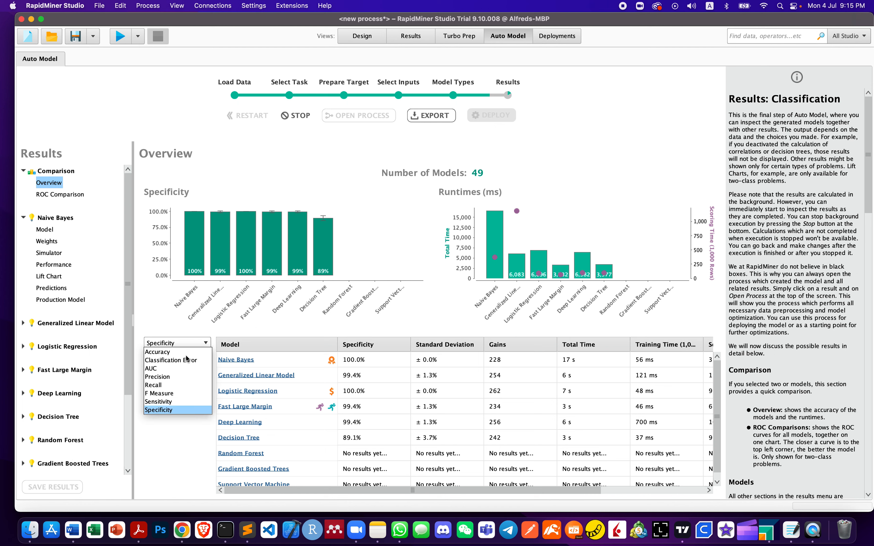
{"action": "left_click", "coordinate": [173, 352]}
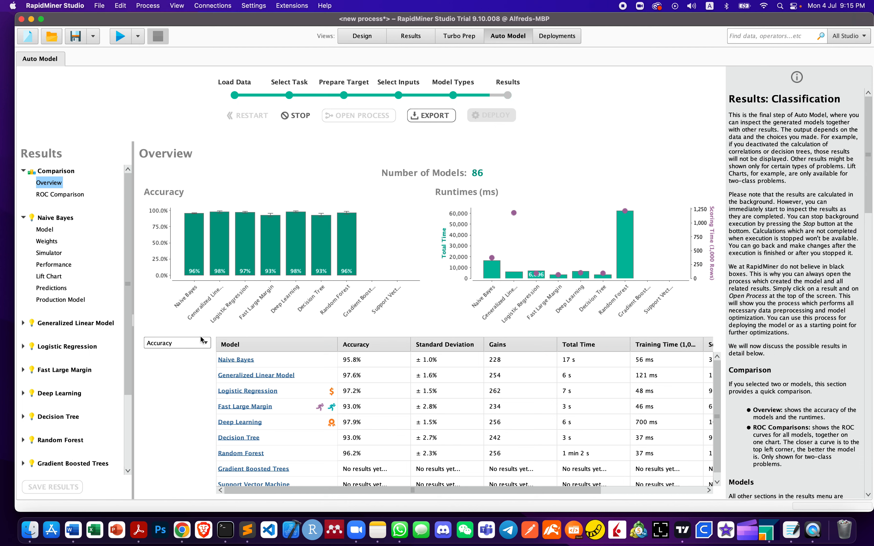
{"action": "left_click", "coordinate": [357, 345]}
{"action": "left_click", "coordinate": [357, 344]}
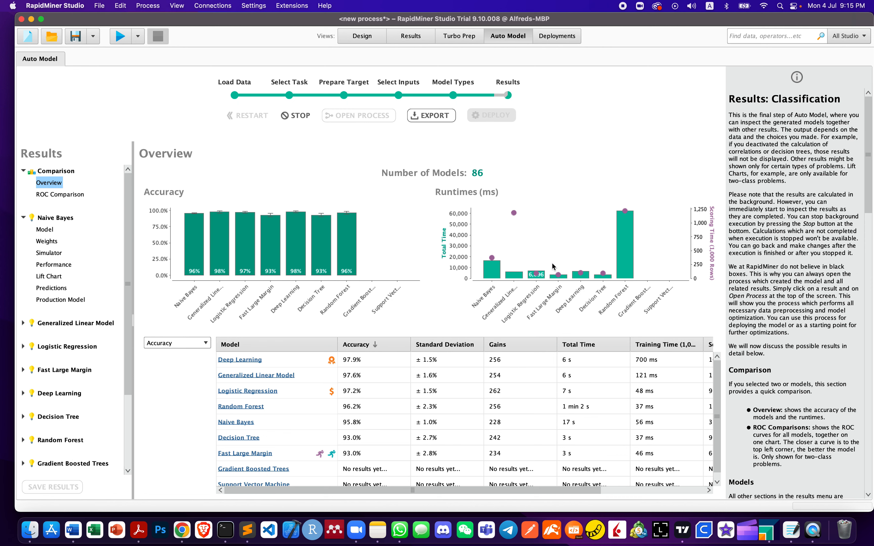
Switch the overview metric to AUC and rank the models by it in descending order.
{"action": "left_click", "coordinate": [198, 343]}
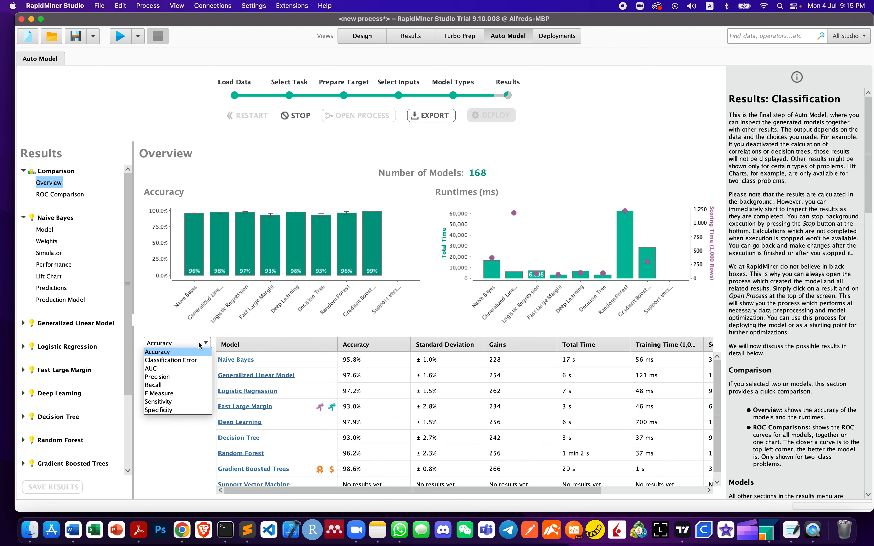
{"action": "left_click", "coordinate": [187, 369]}
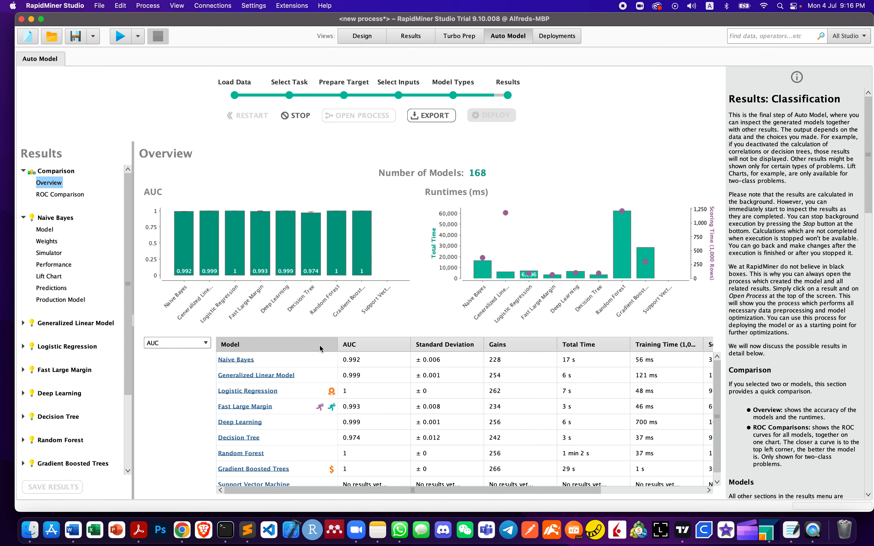
{"action": "left_click", "coordinate": [350, 341]}
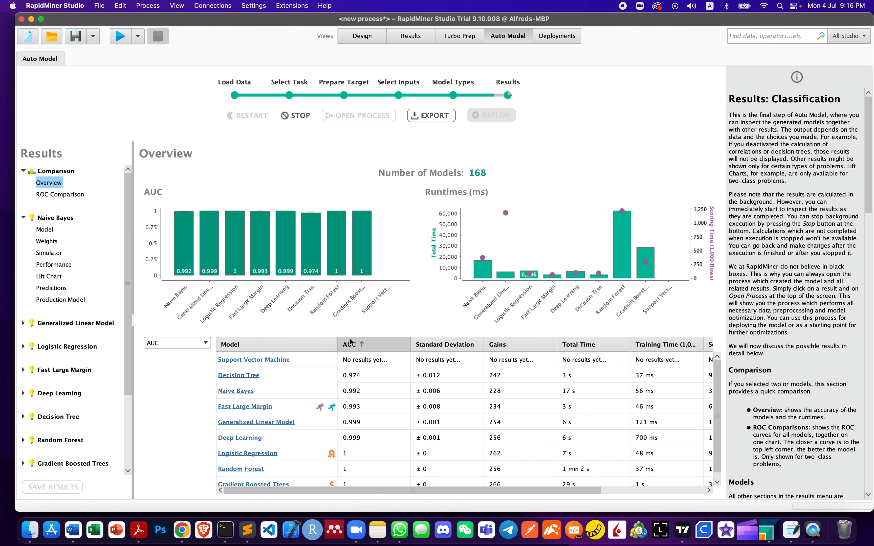
{"action": "left_click", "coordinate": [350, 342]}
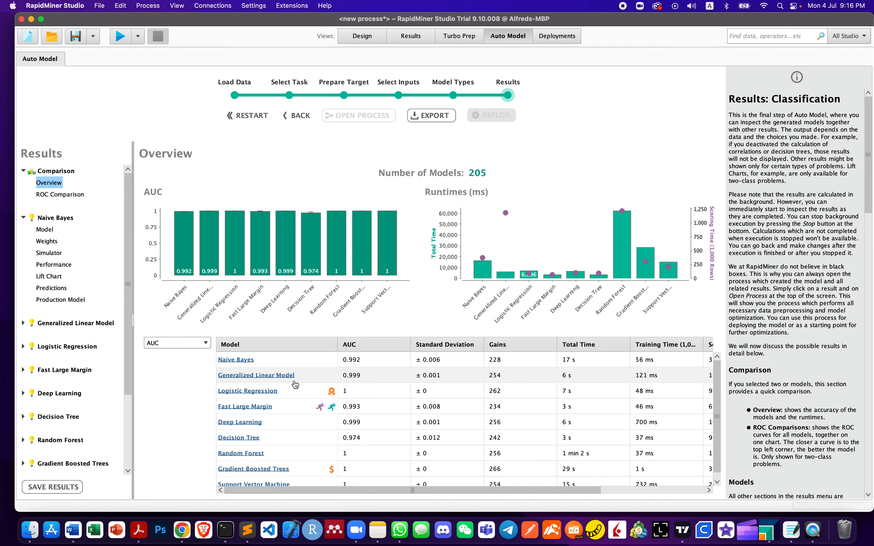
{"action": "left_click", "coordinate": [372, 340]}
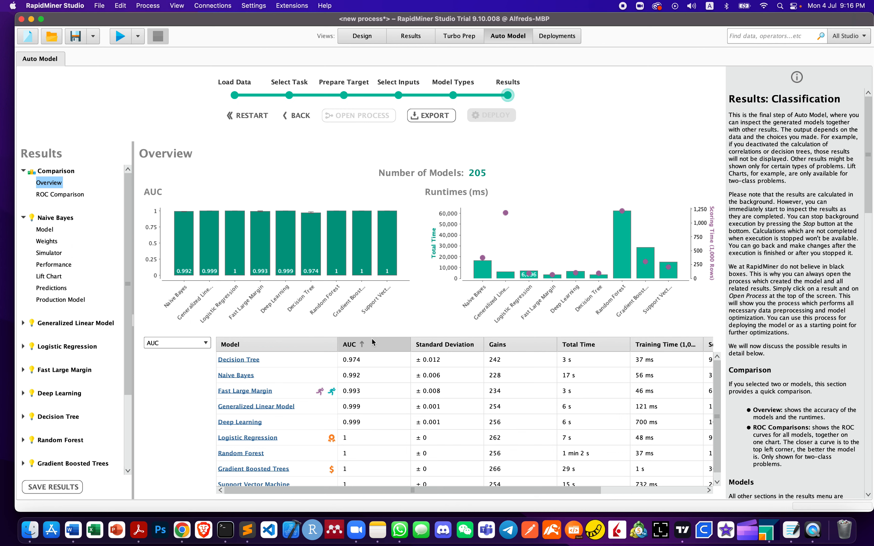
{"action": "left_click", "coordinate": [372, 339]}
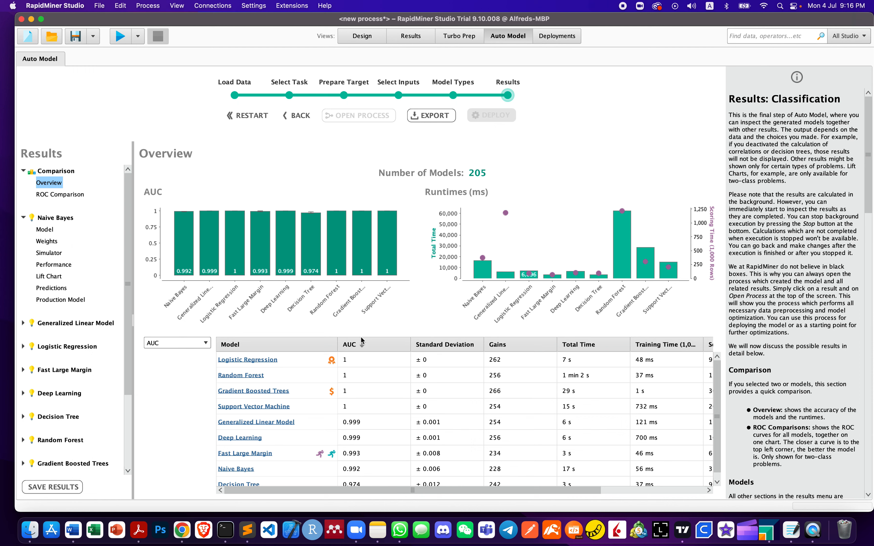
Set the overview's comparison metric back to Accuracy.
{"action": "left_click", "coordinate": [177, 343]}
{"action": "left_click", "coordinate": [158, 354]}
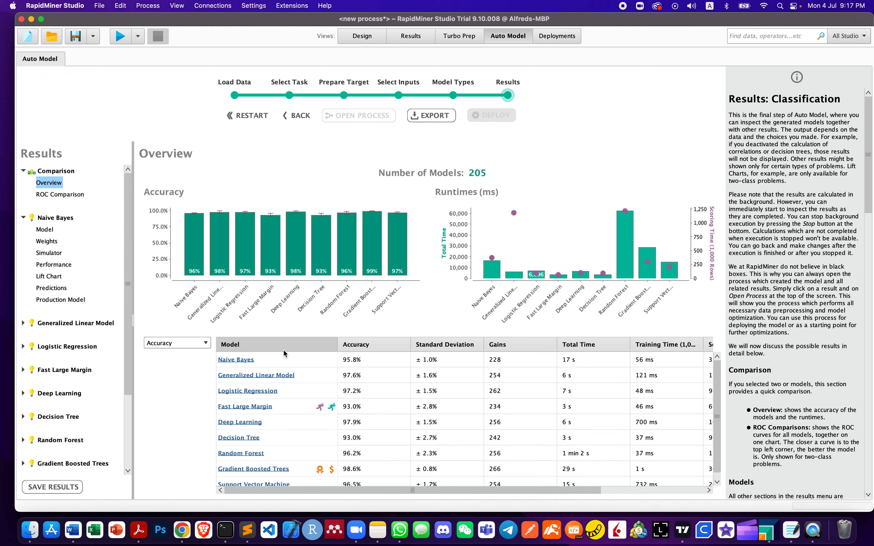
{"action": "key", "text": "super+shift+5"}
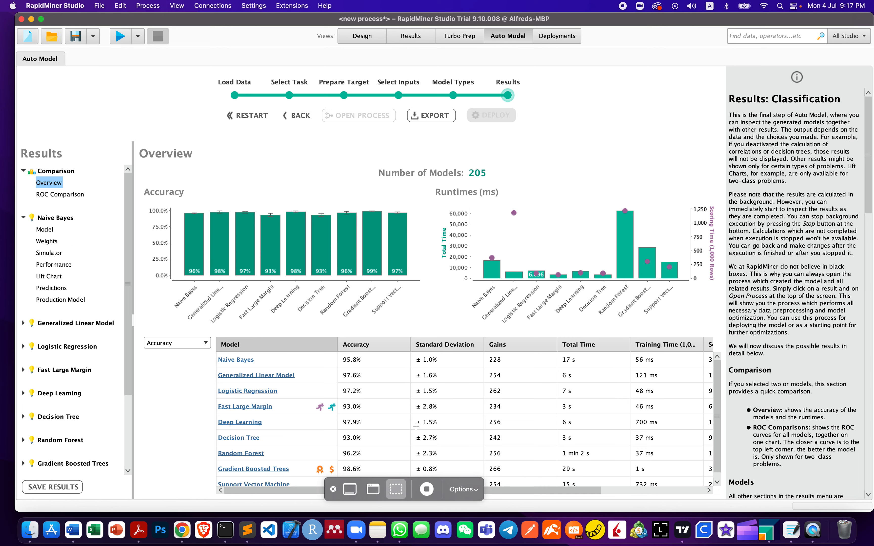